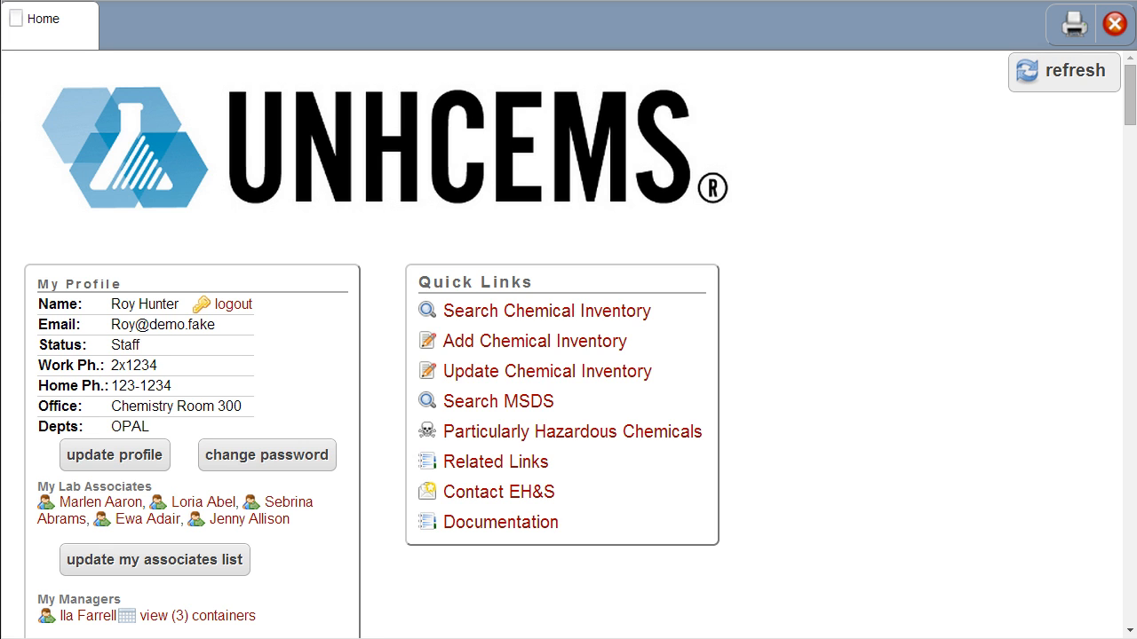
Start a new chemical inventory entry with the logged-in staff member as owner and Brook House S146 as the location.
{"action": "left_click", "coordinate": [565, 355]}
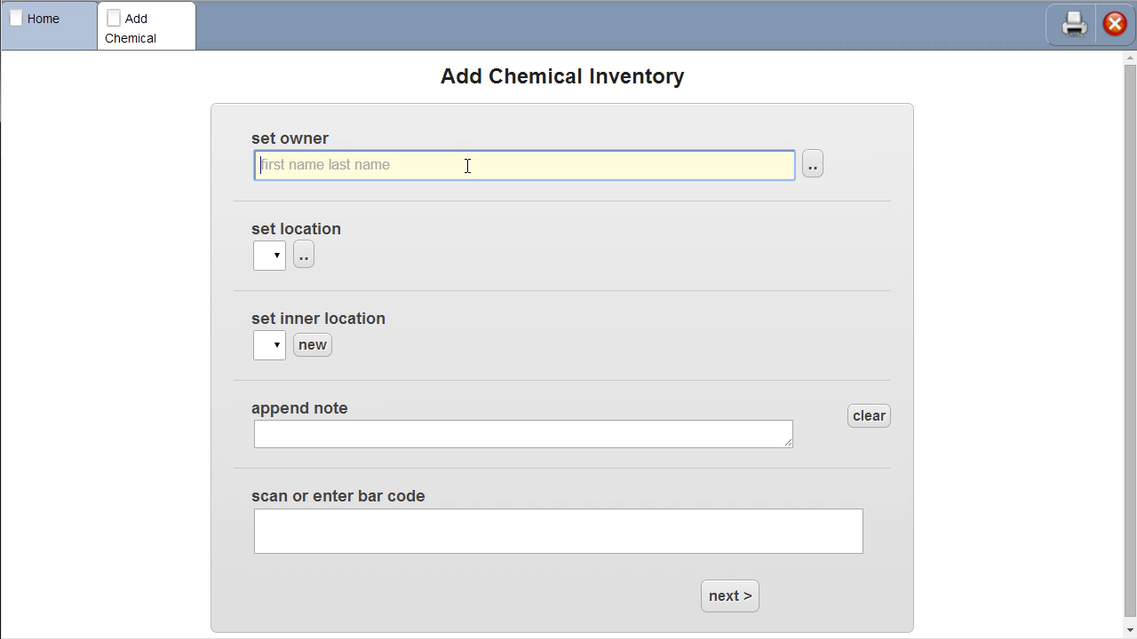
{"action": "type", "text": "hunter"}
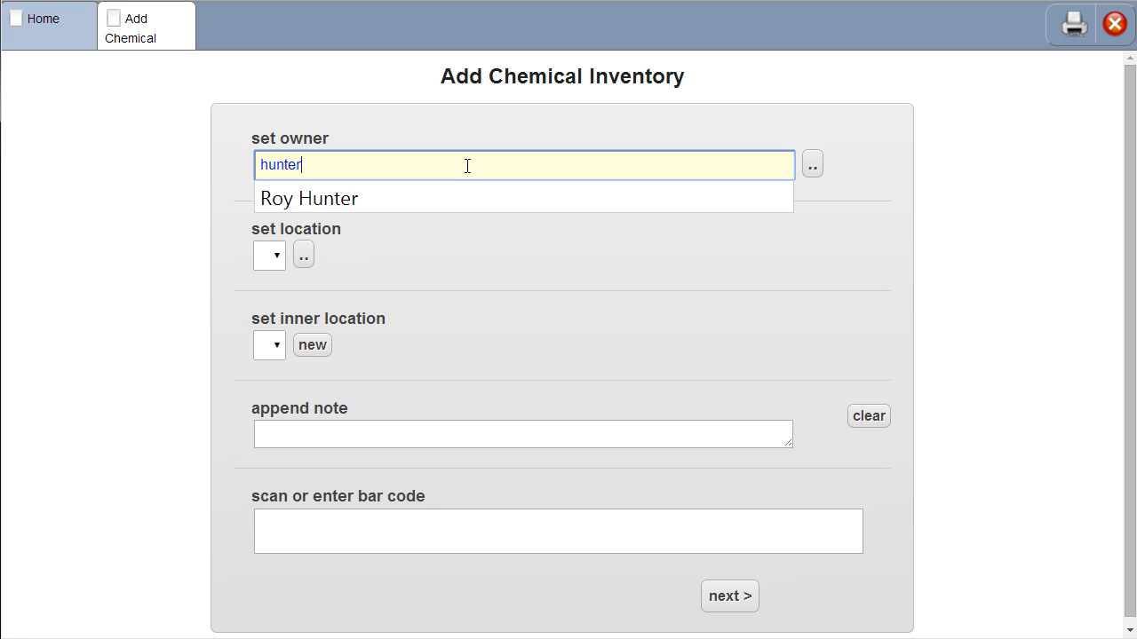
{"action": "key", "text": "Down"}
{"action": "key", "text": "Return"}
{"action": "key", "text": "Tab"}
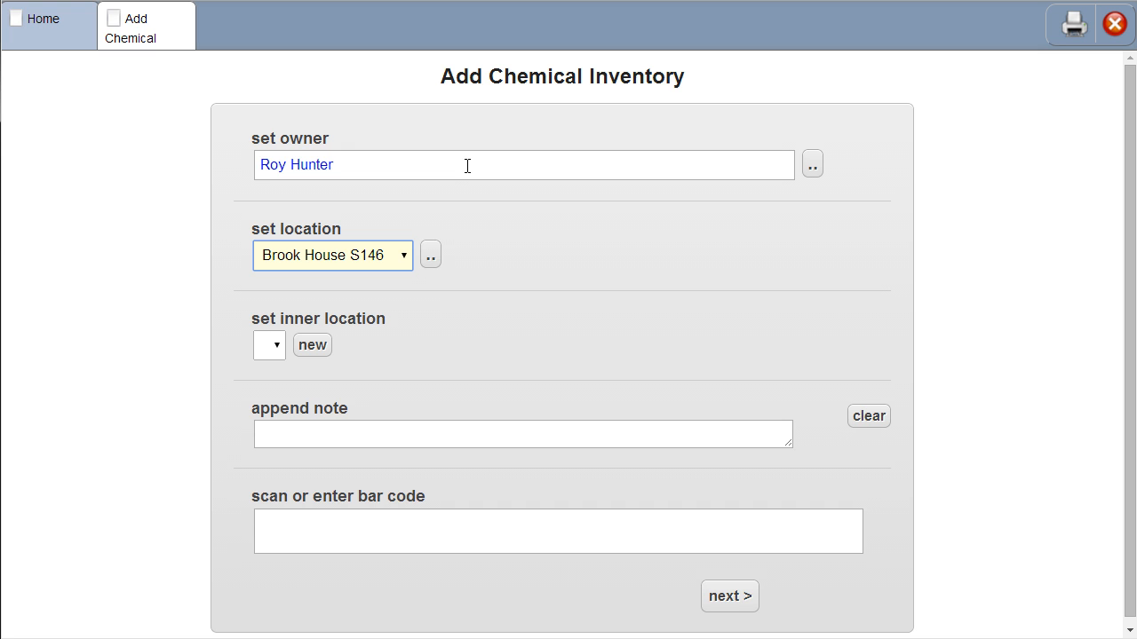
{"action": "left_click", "coordinate": [389, 256]}
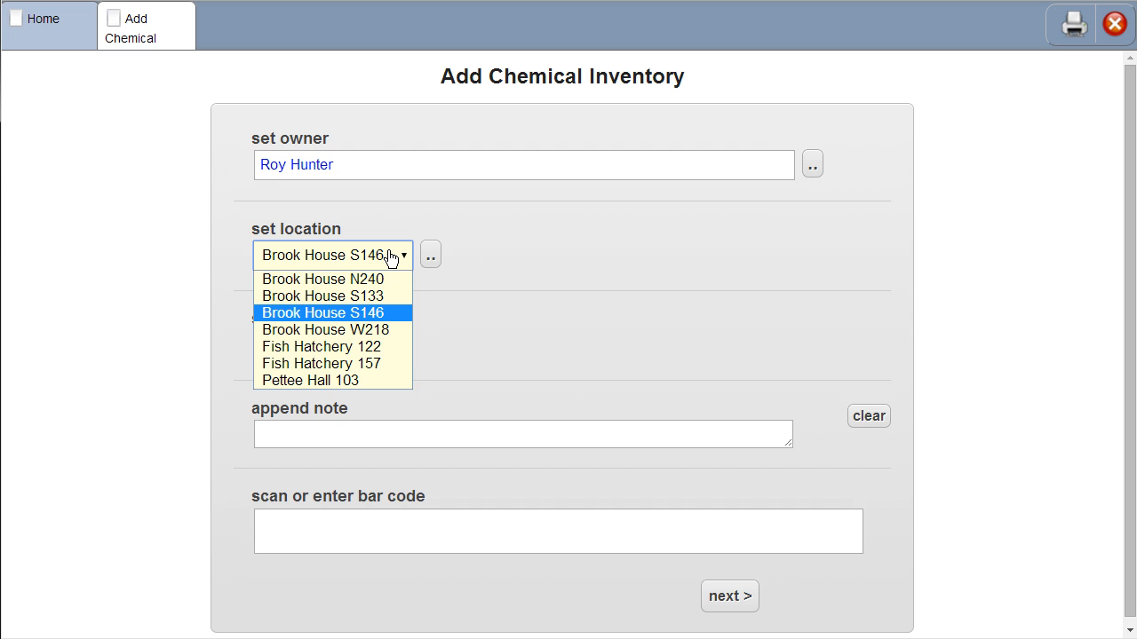
{"action": "left_click", "coordinate": [146, 266]}
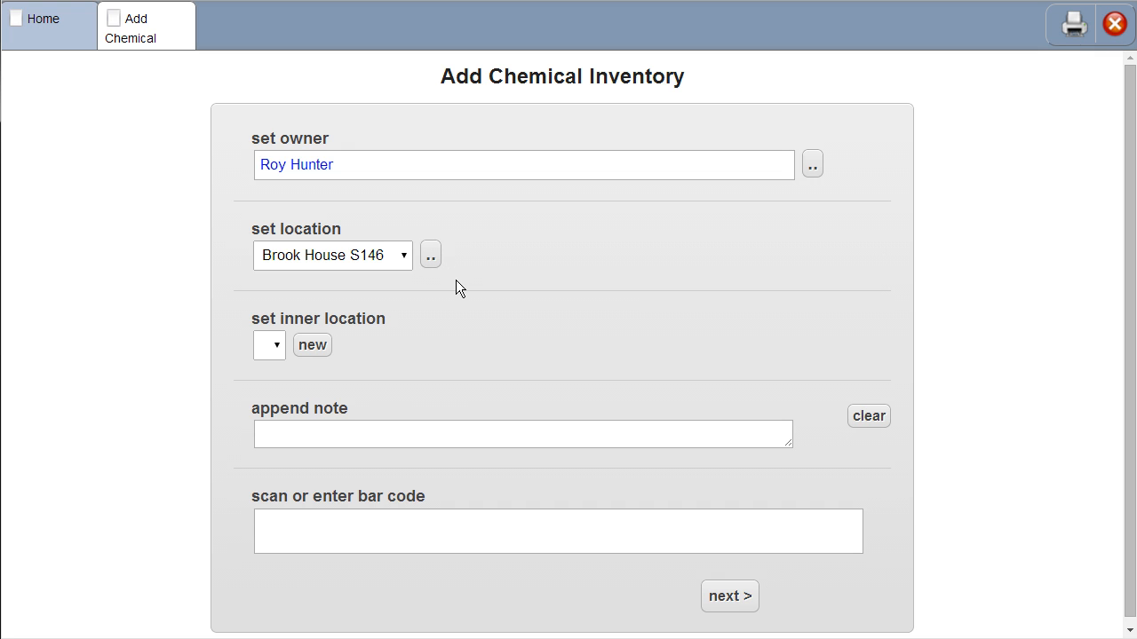
Create a new inner location named "shelf B" for the chemical entry.
{"action": "left_click", "coordinate": [322, 359]}
{"action": "left_click", "coordinate": [313, 345]}
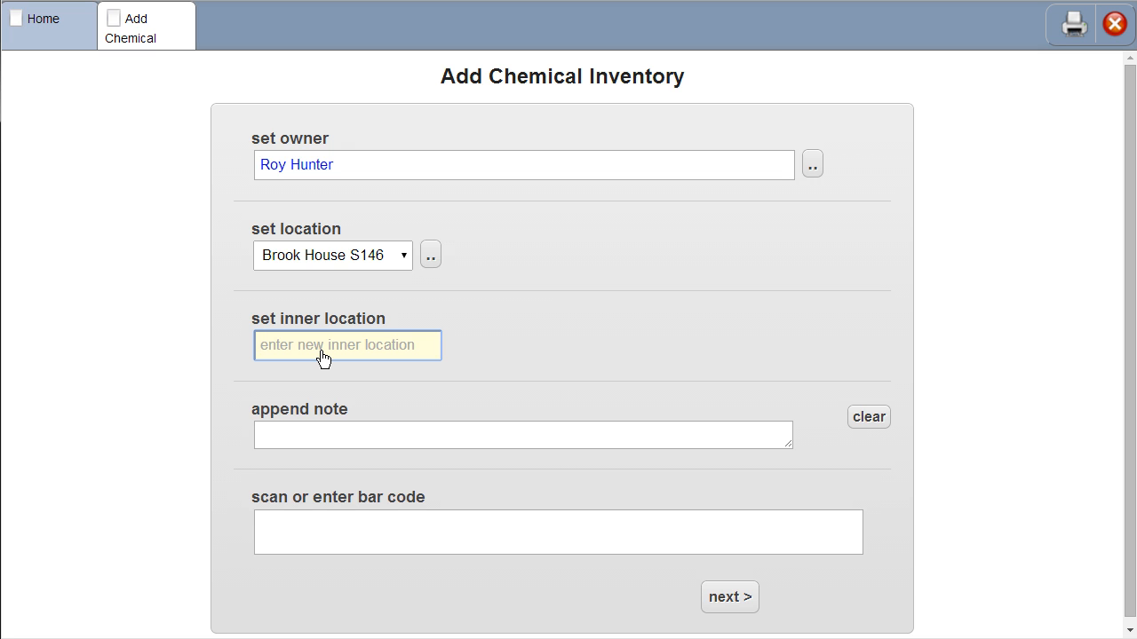
{"action": "type", "text": "shelf B"}
{"action": "left_click", "coordinate": [490, 385]}
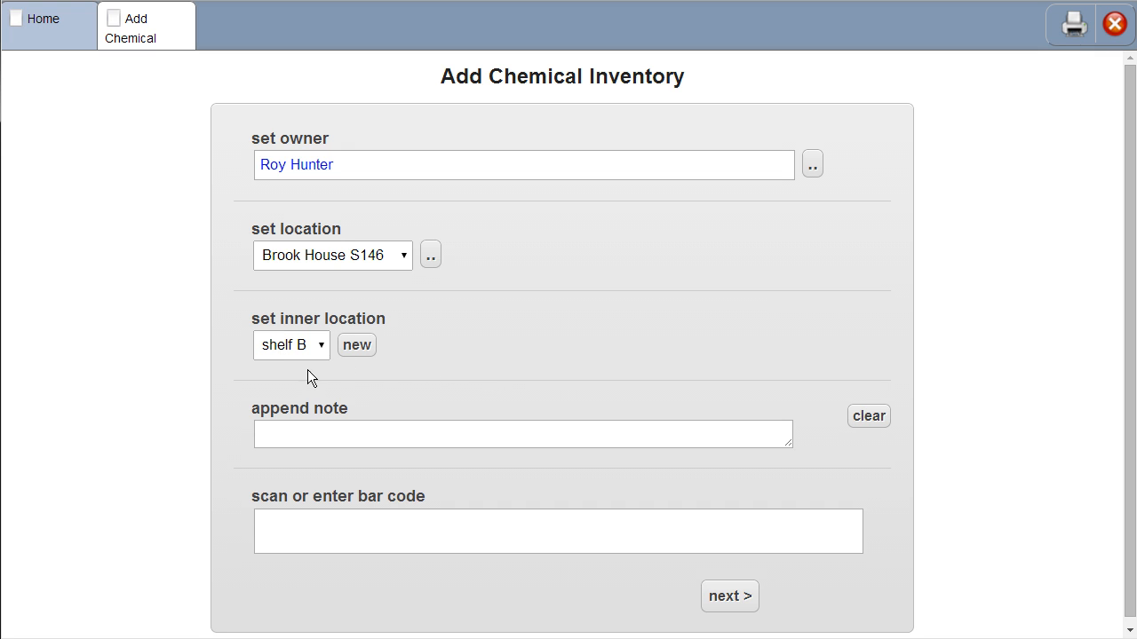
{"action": "left_click", "coordinate": [344, 434]}
{"action": "left_click", "coordinate": [192, 465]}
{"action": "left_click", "coordinate": [315, 540]}
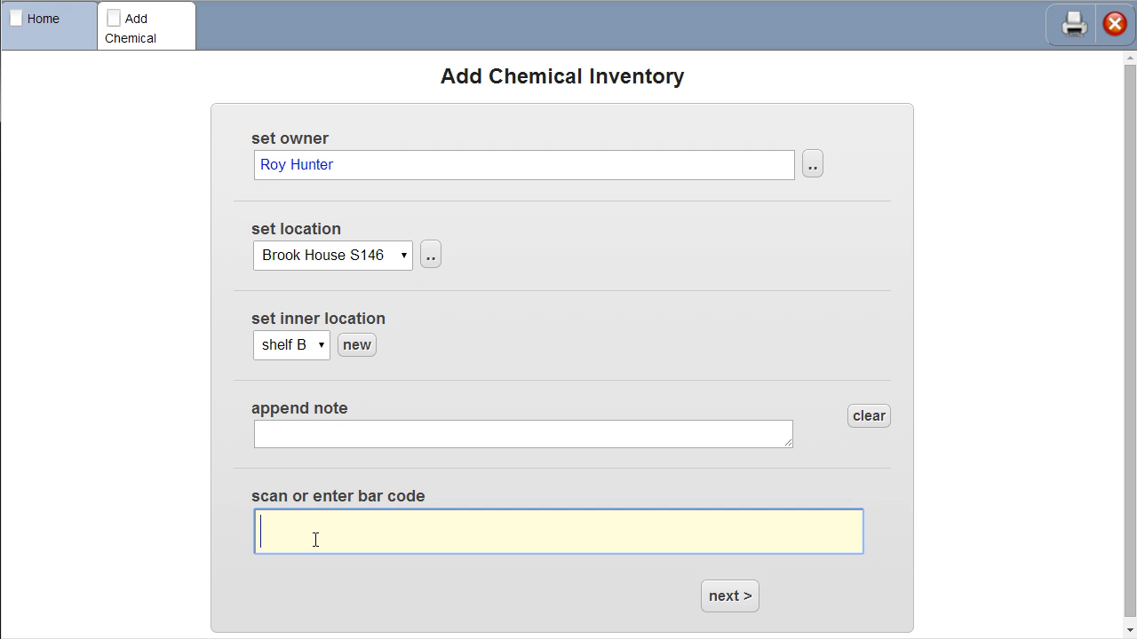
{"action": "type", "text": "7567767577676"}
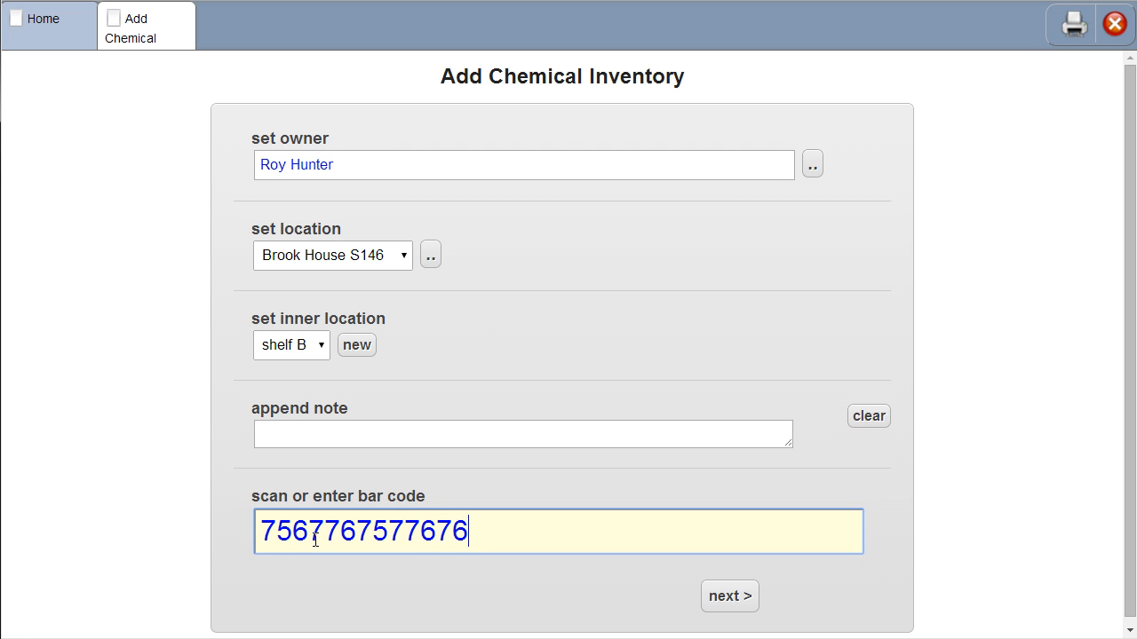
{"action": "left_click", "coordinate": [750, 608]}
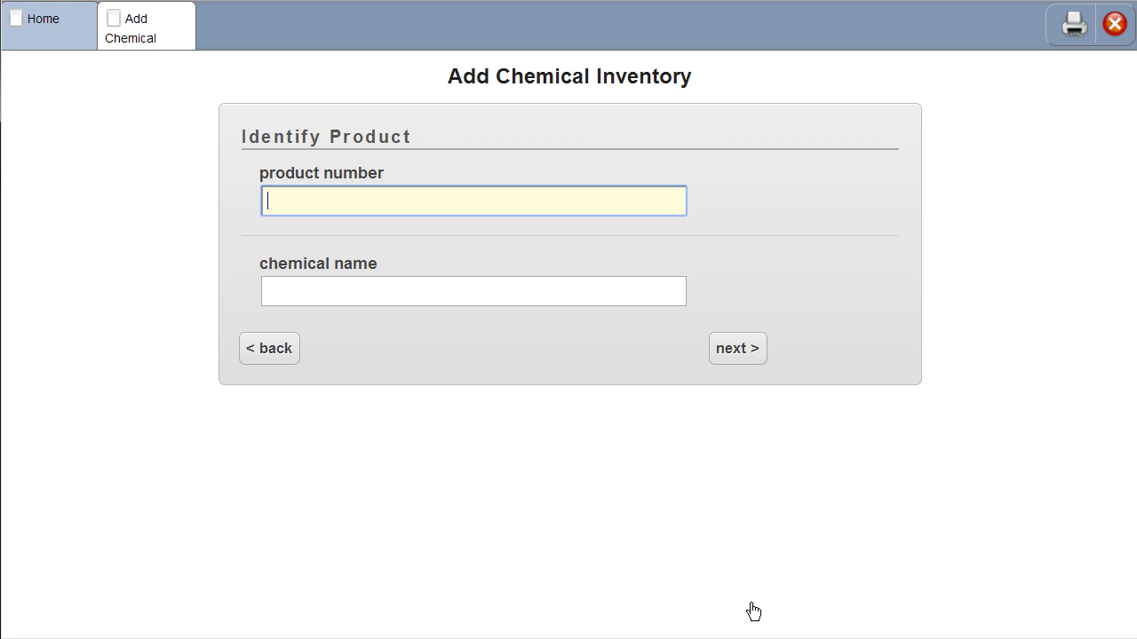
Identify the product as 123-661-8, 1,4-Dioxane from Acros Organics, accept its chemical and container details, and save the container.
{"action": "type", "text": "123"}
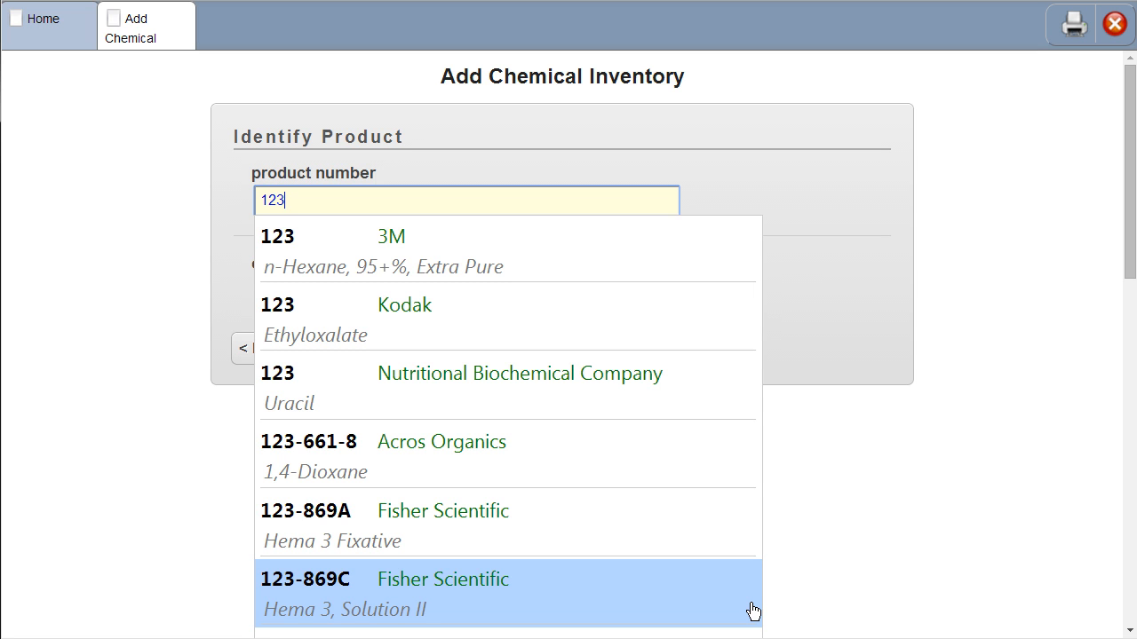
{"action": "type", "text": "-6"}
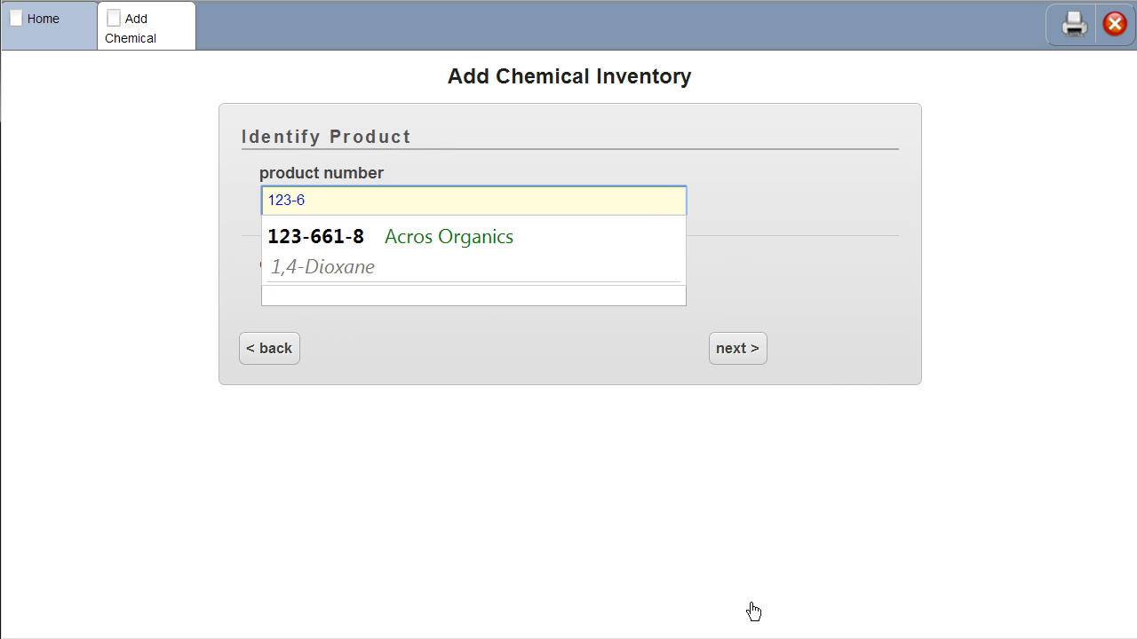
{"action": "key", "text": "Down"}
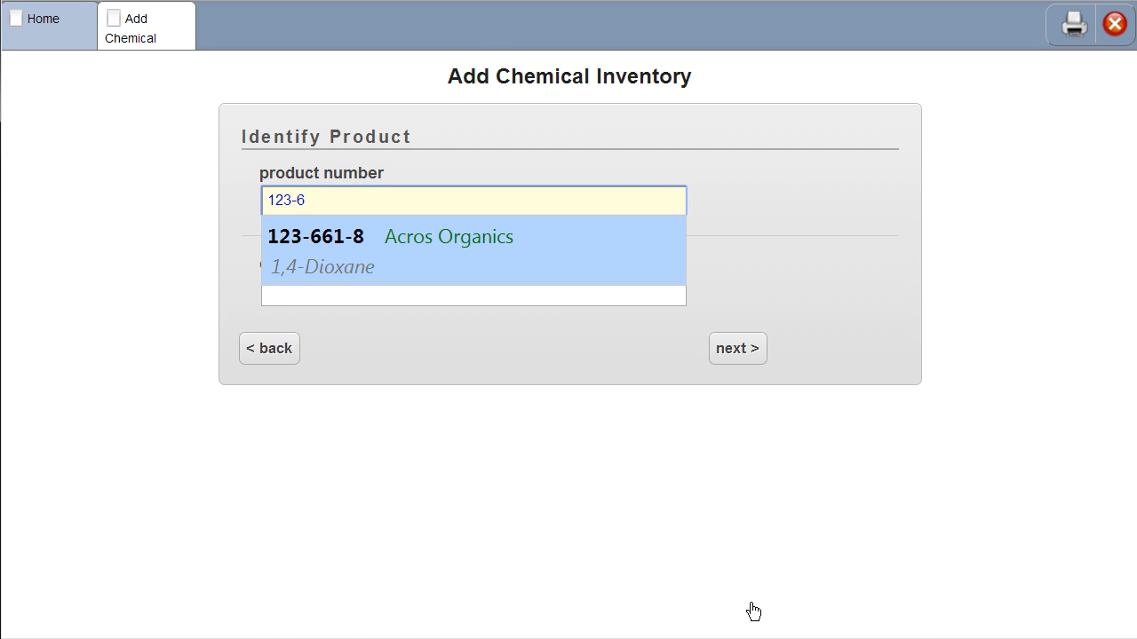
{"action": "key", "text": "Return"}
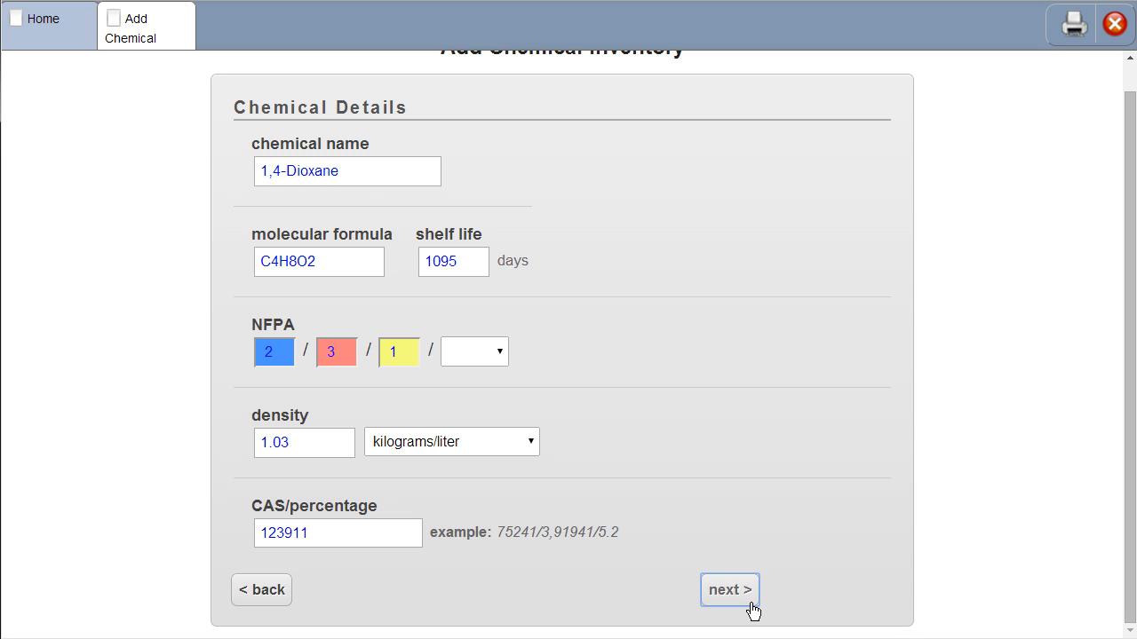
{"action": "left_click", "coordinate": [750, 604]}
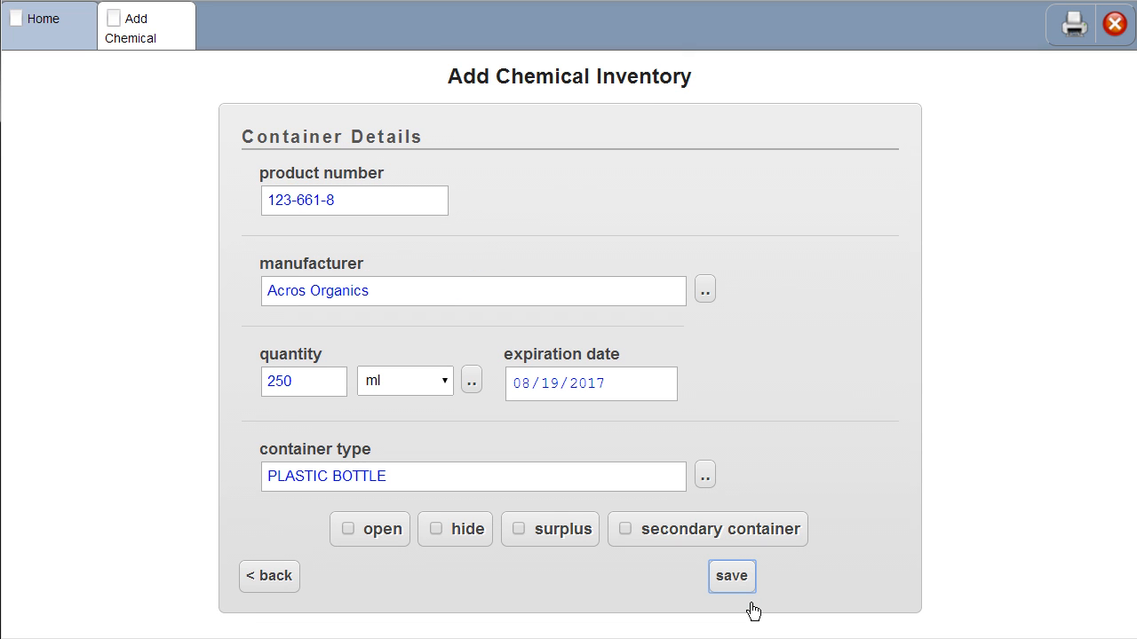
{"action": "left_click", "coordinate": [752, 604]}
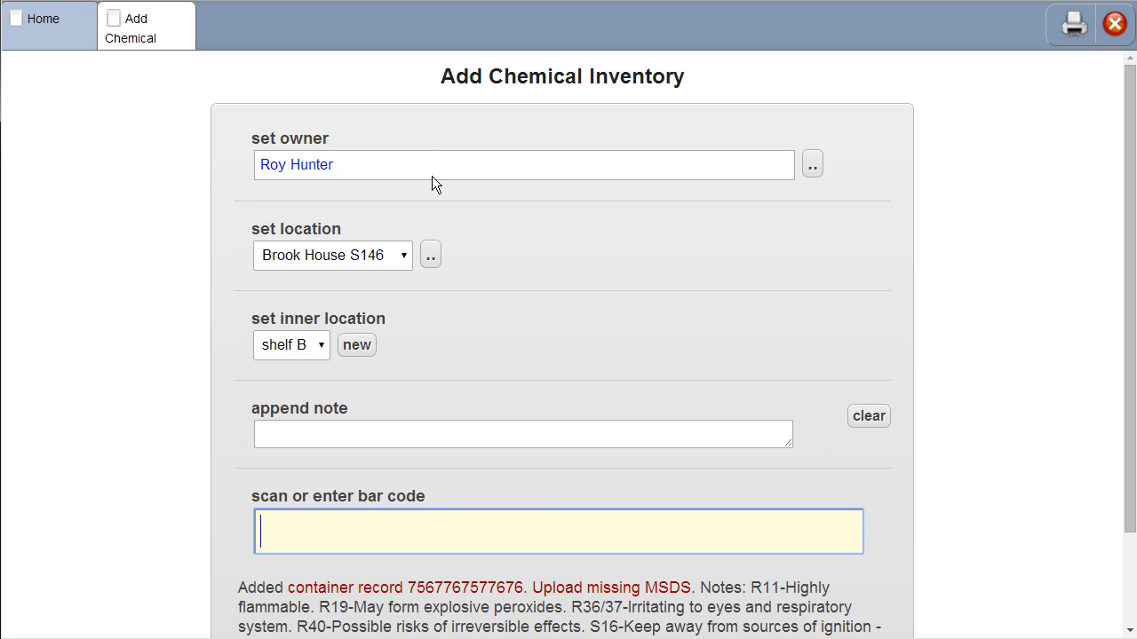
Look up another location in the room list by filtering for room names containing 200.
{"action": "left_click", "coordinate": [430, 266]}
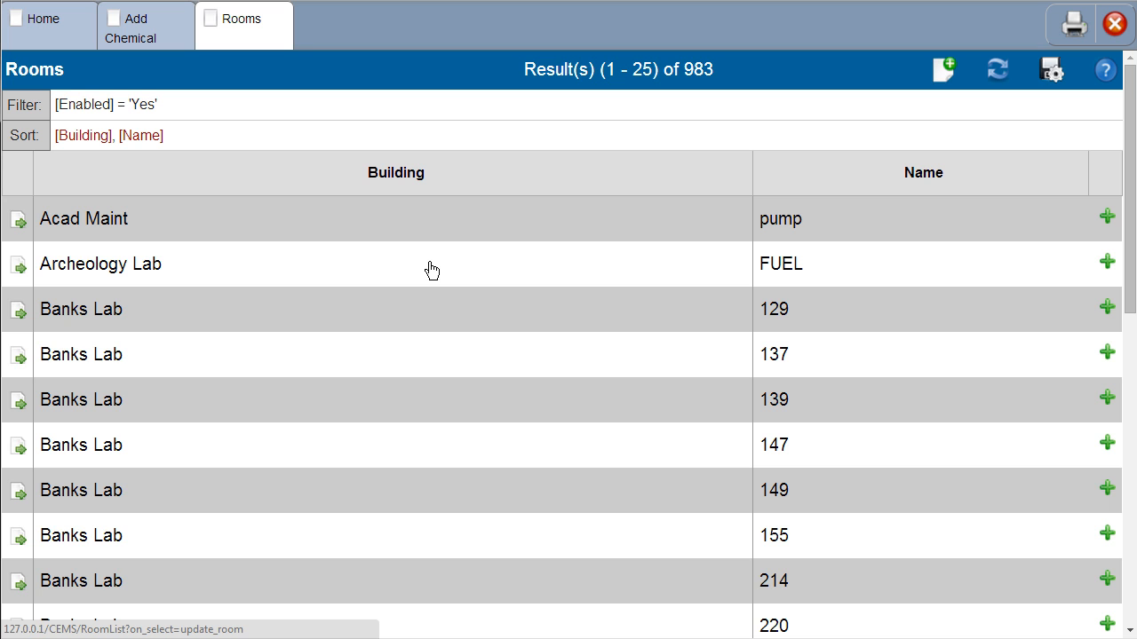
{"action": "left_click", "coordinate": [882, 183]}
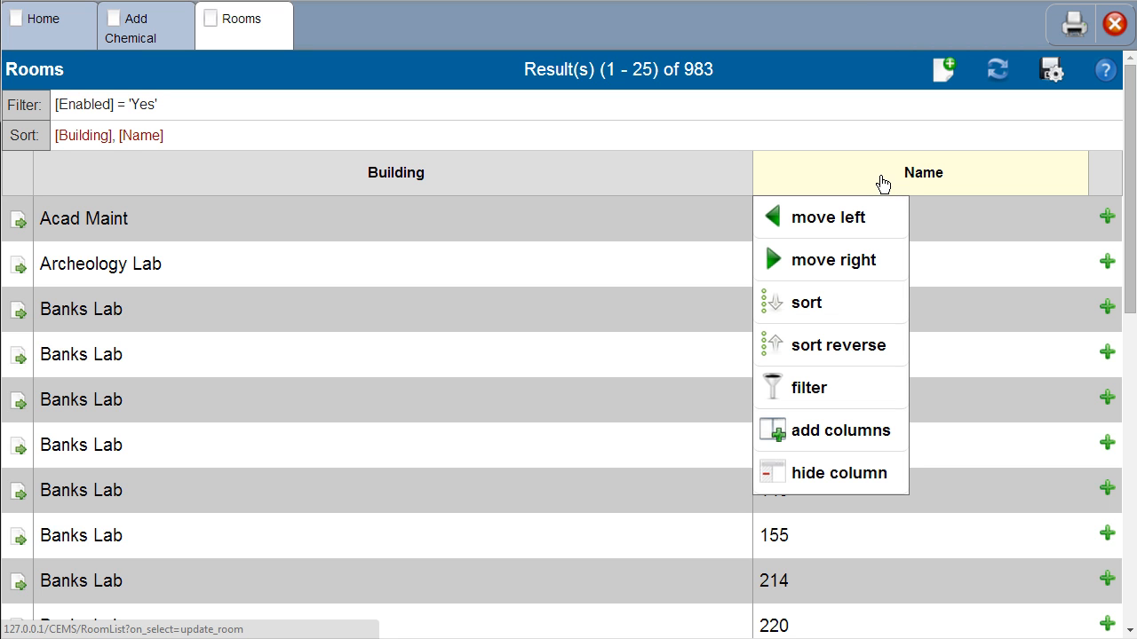
{"action": "left_click", "coordinate": [829, 391]}
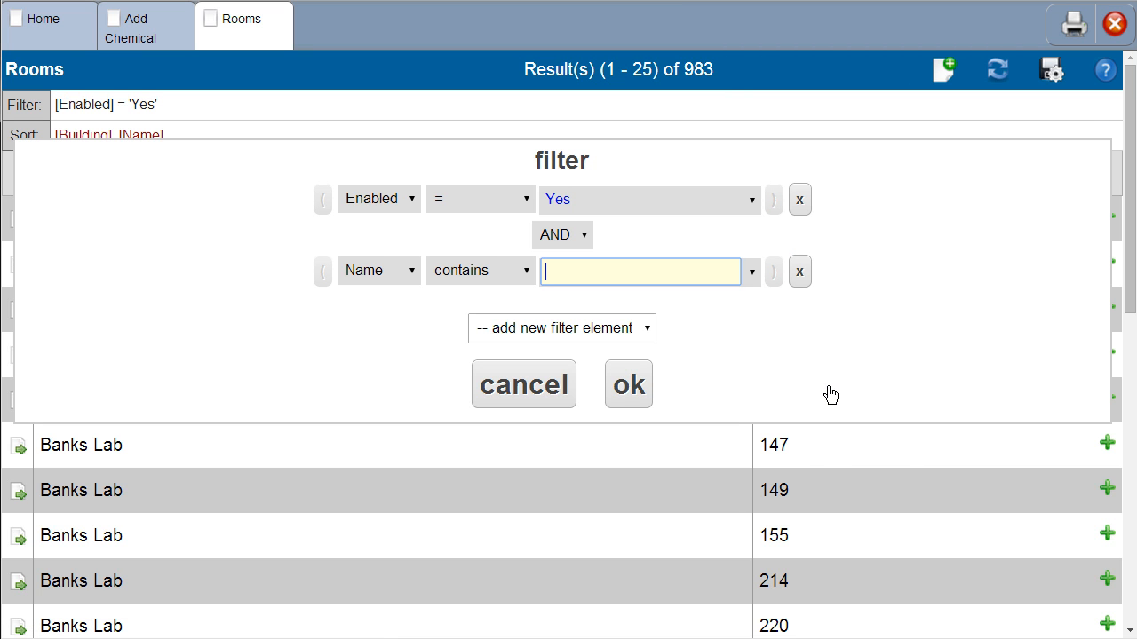
{"action": "type", "text": "200"}
{"action": "left_click", "coordinate": [633, 393]}
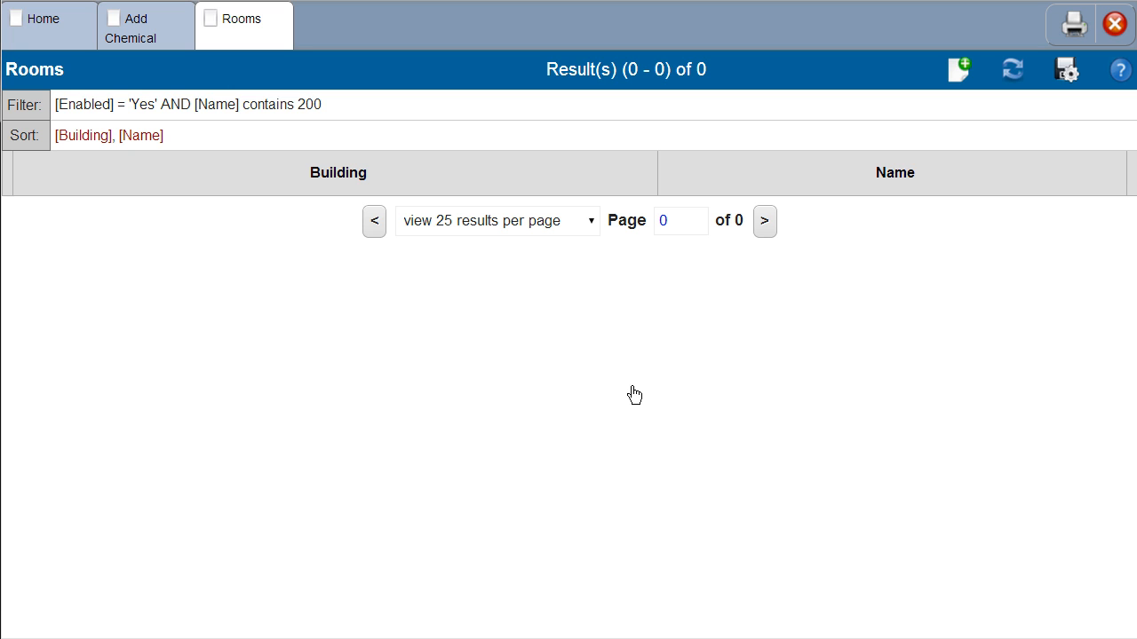
Change the room name filter to contain 20 and set the location to Bishop Hall 206.
{"action": "left_click", "coordinate": [402, 108]}
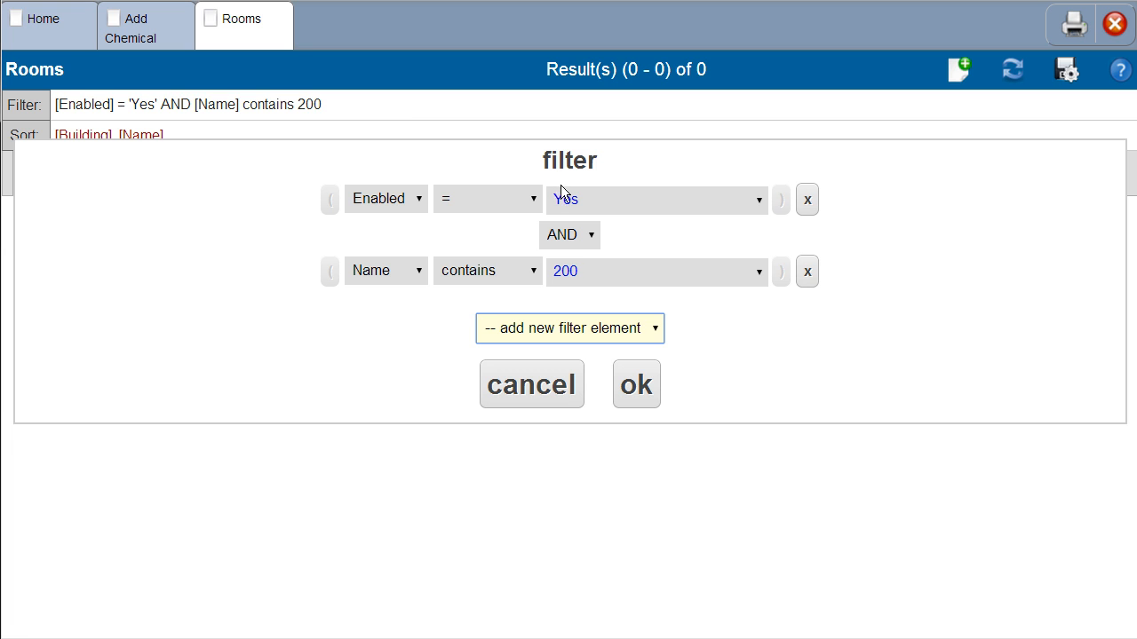
{"action": "left_click", "coordinate": [604, 276]}
{"action": "key", "text": "BackSpace"}
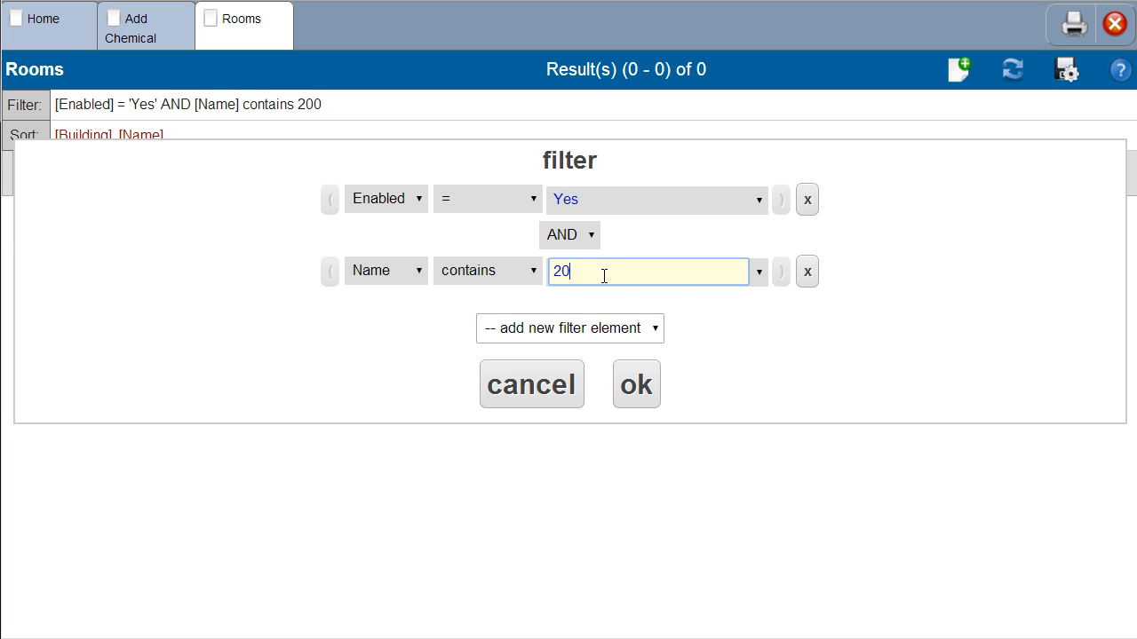
{"action": "key", "text": "Return"}
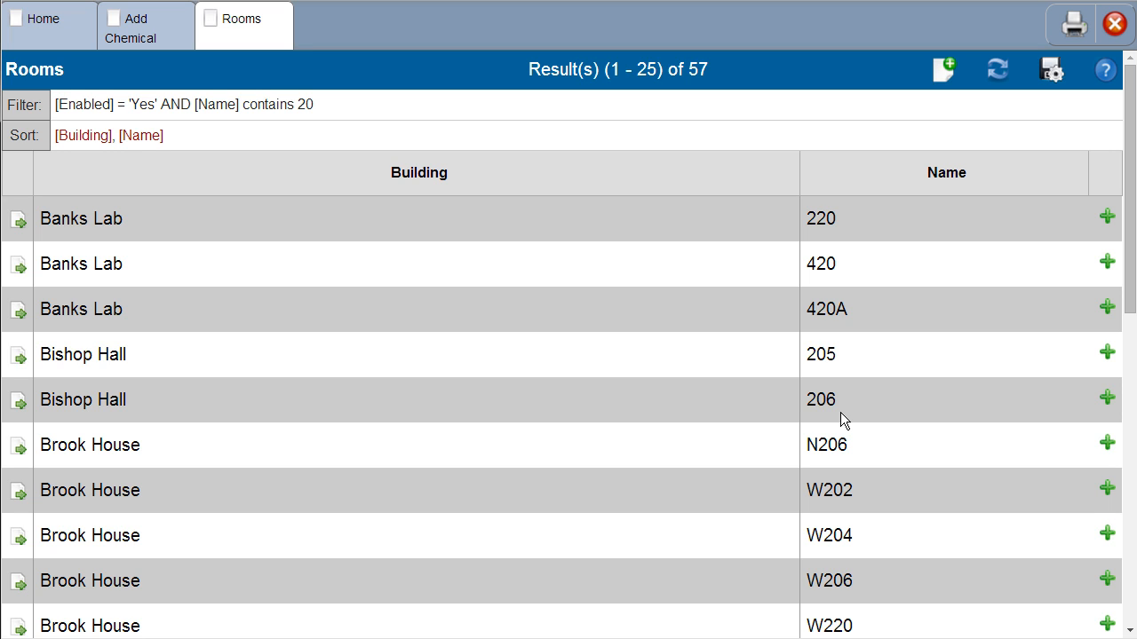
{"action": "left_click", "coordinate": [1107, 397]}
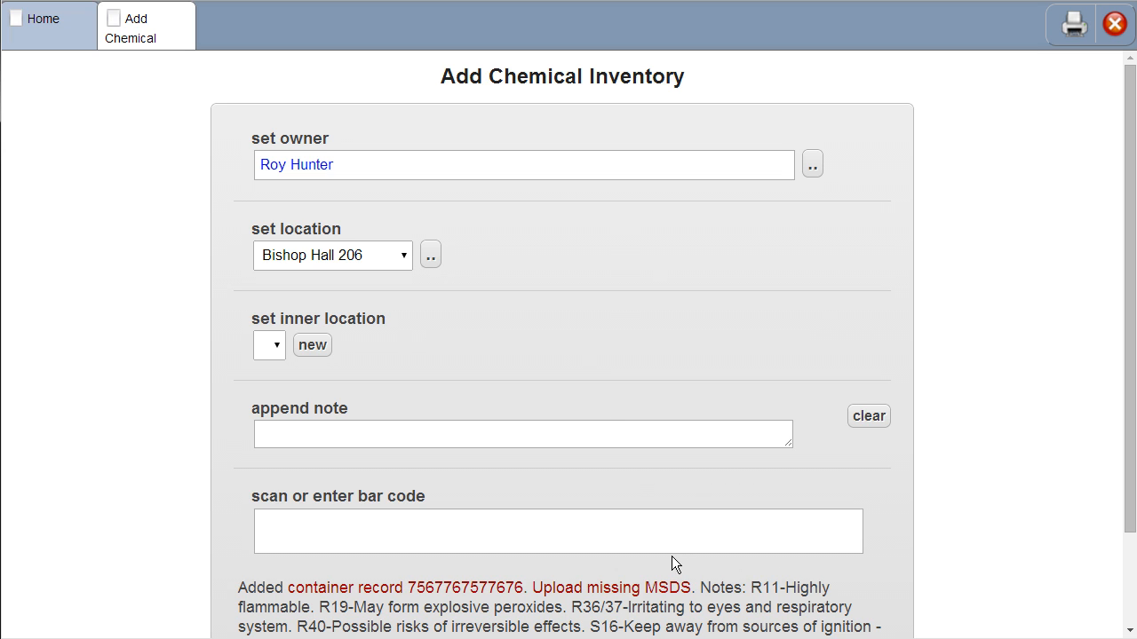
Reopen the room list for the location and filter it for room names equal to 200.
{"action": "left_click", "coordinate": [432, 258]}
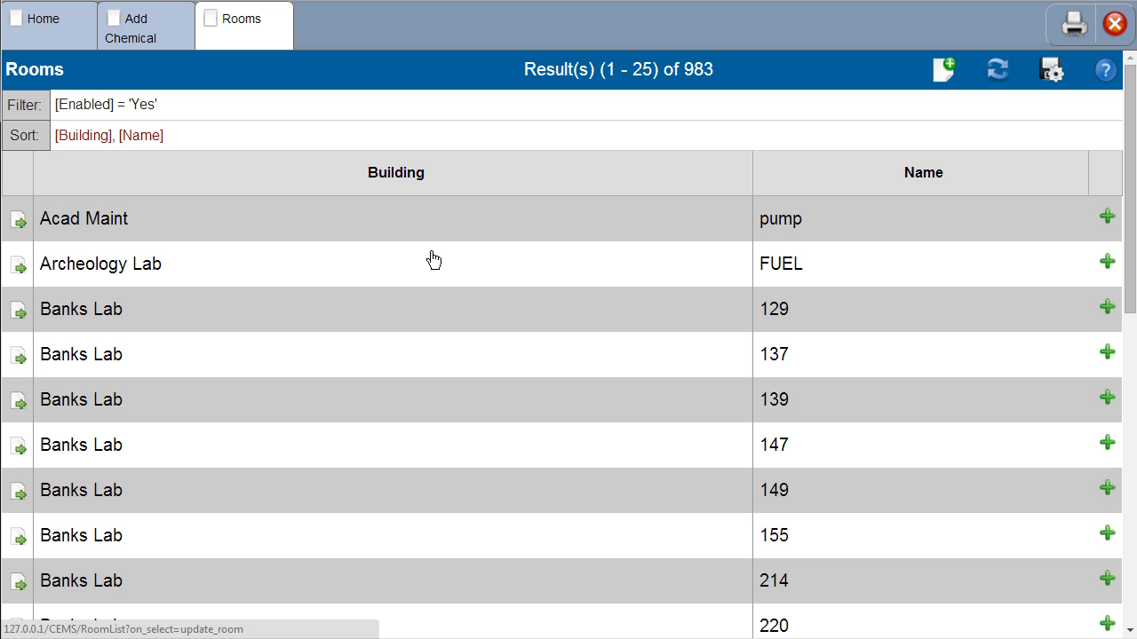
{"action": "left_click", "coordinate": [841, 187]}
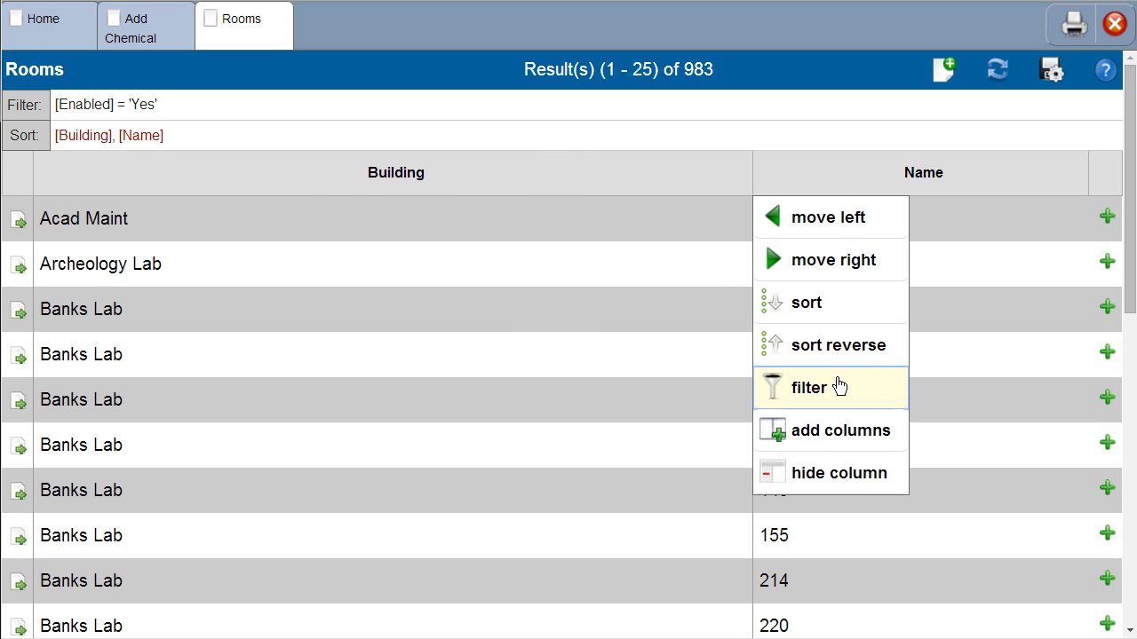
{"action": "left_click", "coordinate": [808, 387]}
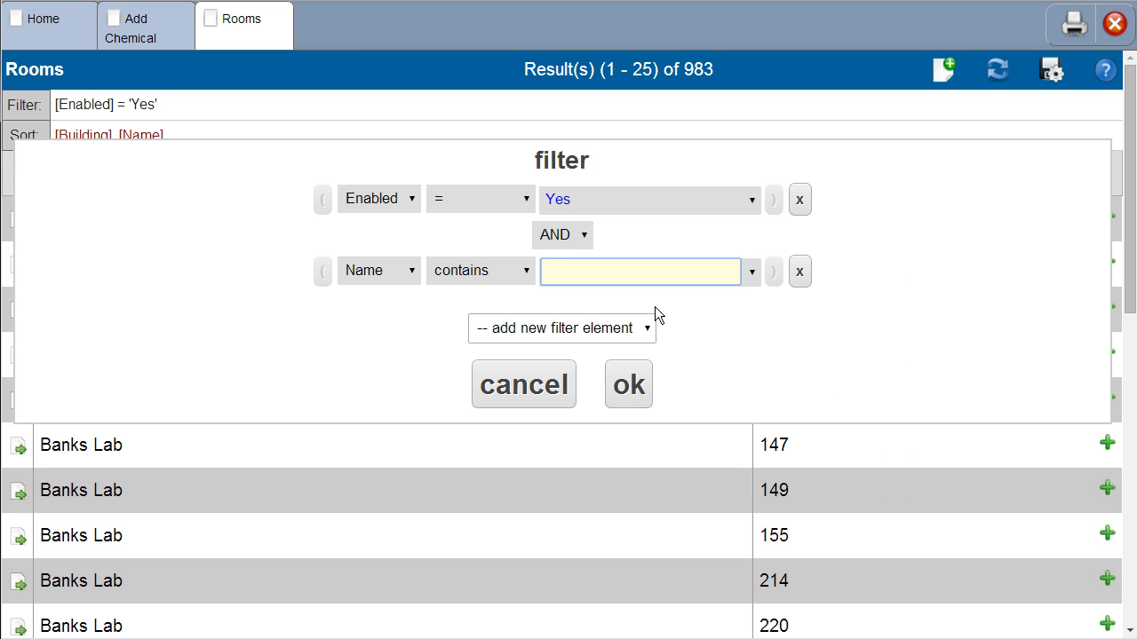
{"action": "left_click", "coordinate": [516, 293]}
{"action": "left_click", "coordinate": [517, 297]}
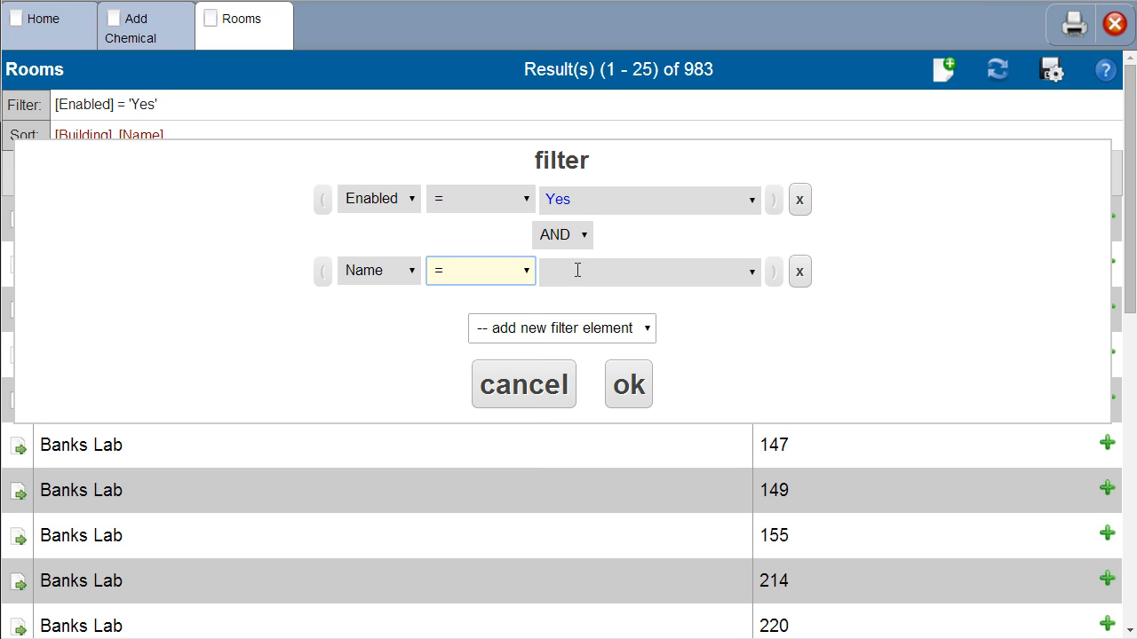
{"action": "left_click", "coordinate": [578, 270]}
{"action": "type", "text": "20"}
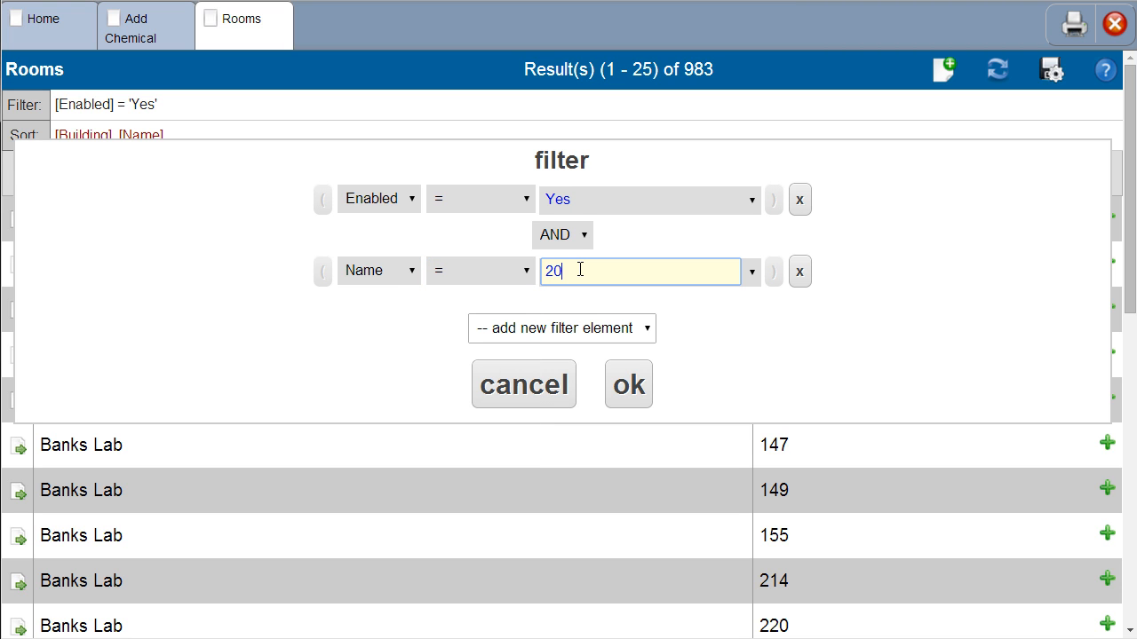
{"action": "type", "text": "0"}
{"action": "left_click", "coordinate": [625, 391]}
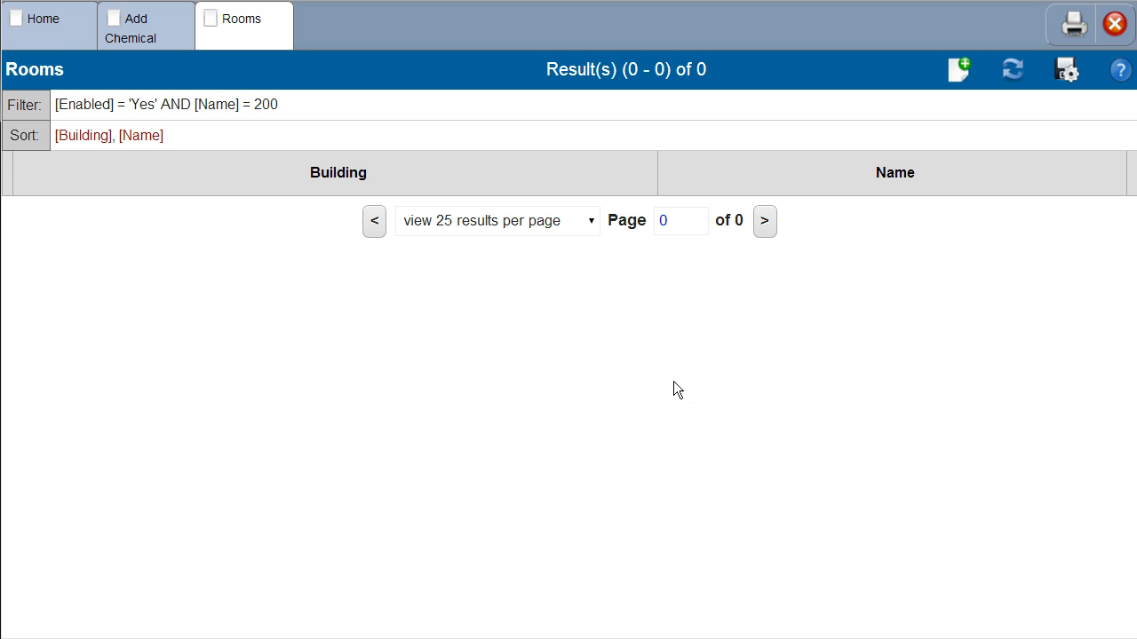
Create and save an enabled room record named 200 in Babcock House, and return to the chemical inventory form.
{"action": "left_click", "coordinate": [958, 71]}
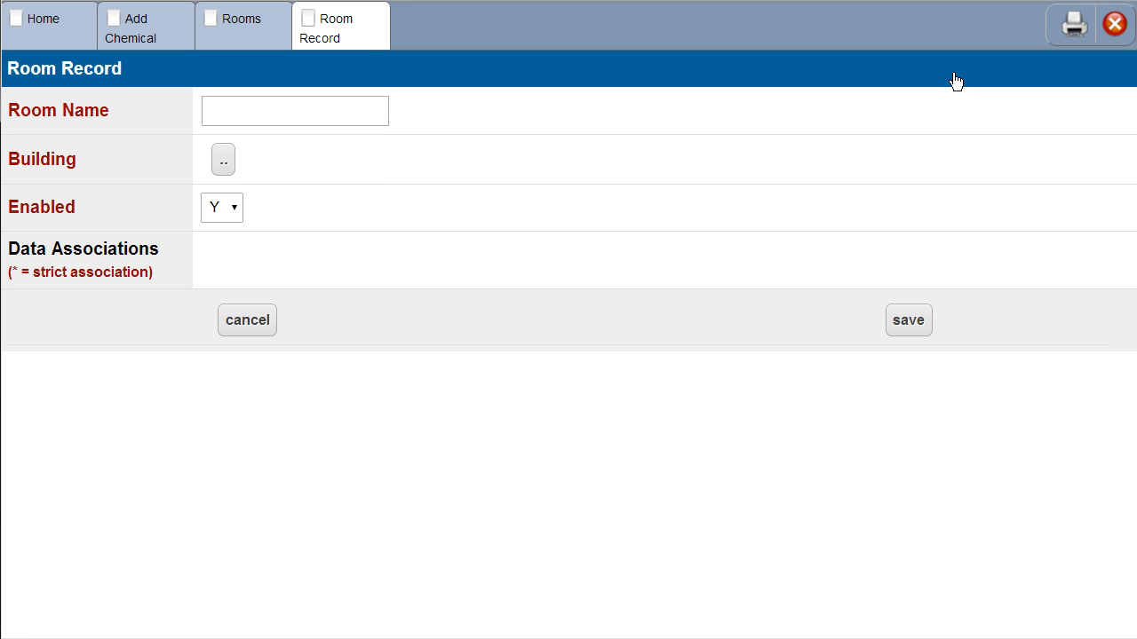
{"action": "left_click", "coordinate": [319, 114]}
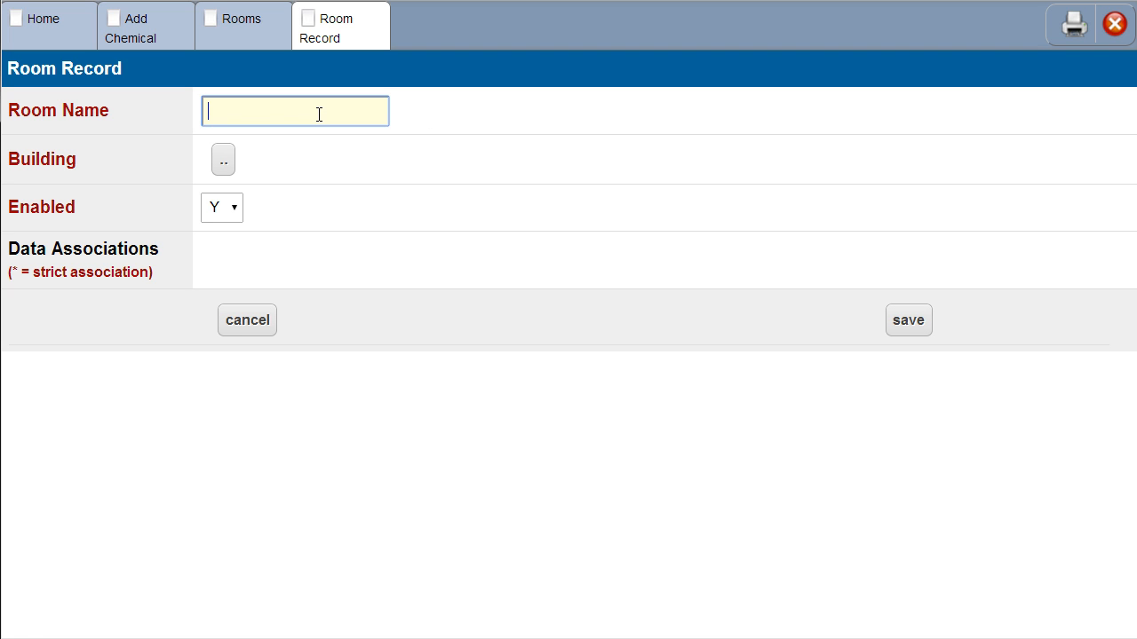
{"action": "type", "text": "200"}
{"action": "left_click", "coordinate": [224, 163]}
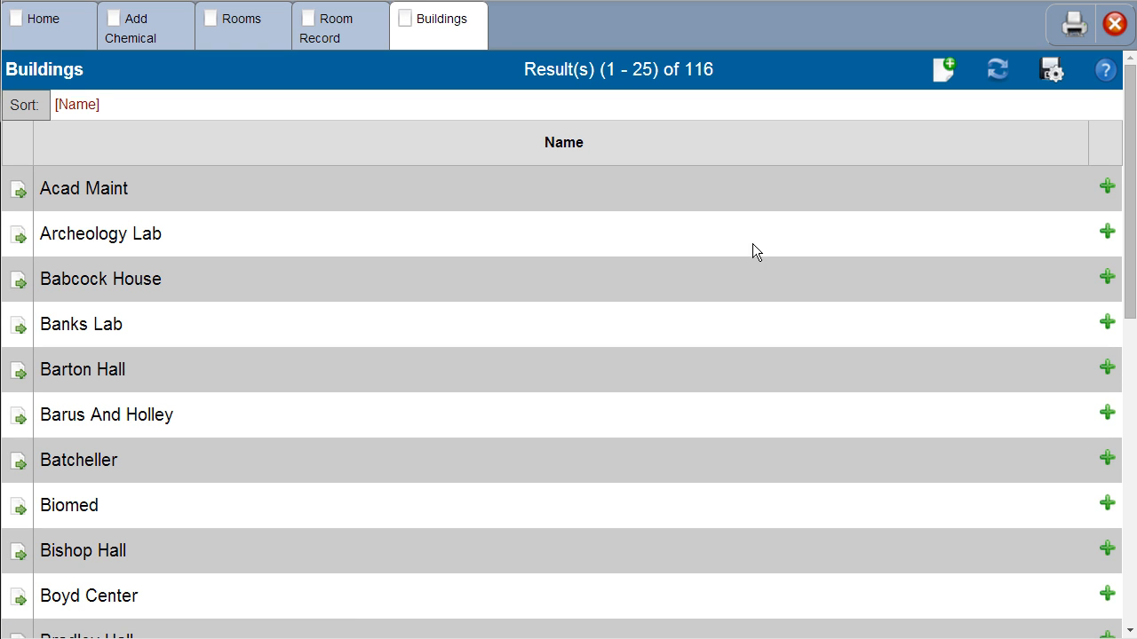
{"action": "left_click", "coordinate": [1107, 280]}
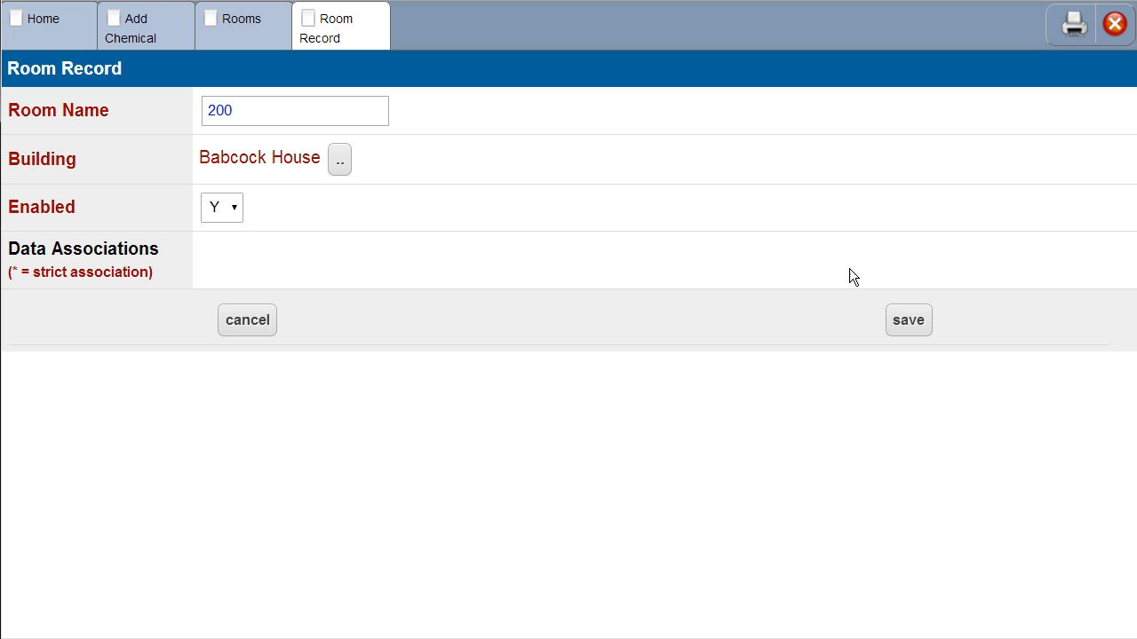
{"action": "left_click", "coordinate": [919, 325]}
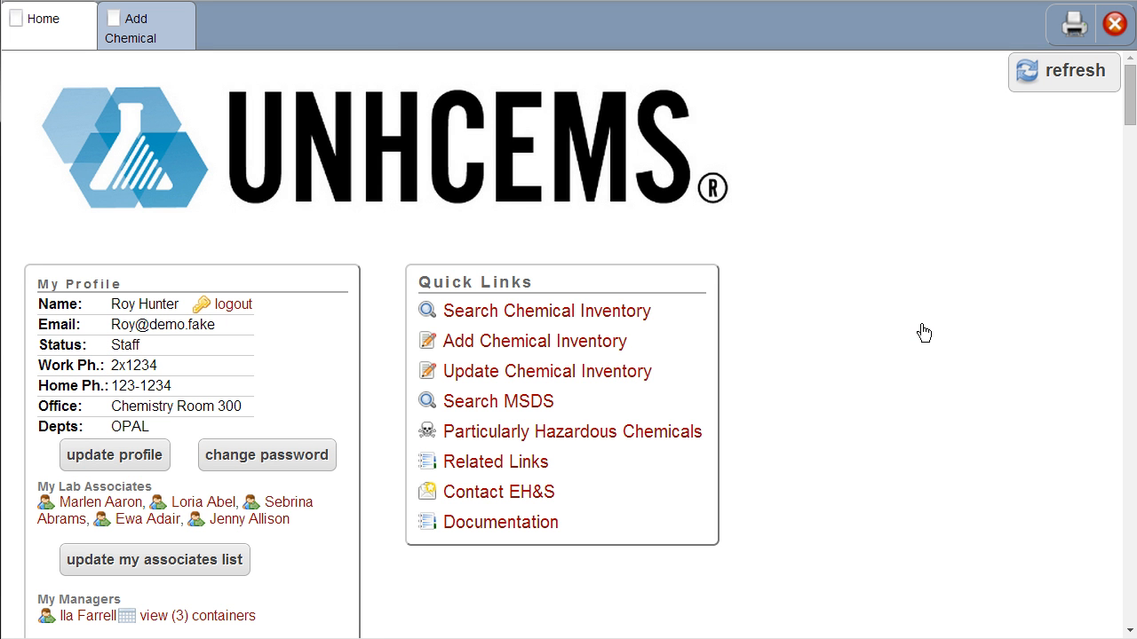
{"action": "left_click", "coordinate": [153, 42]}
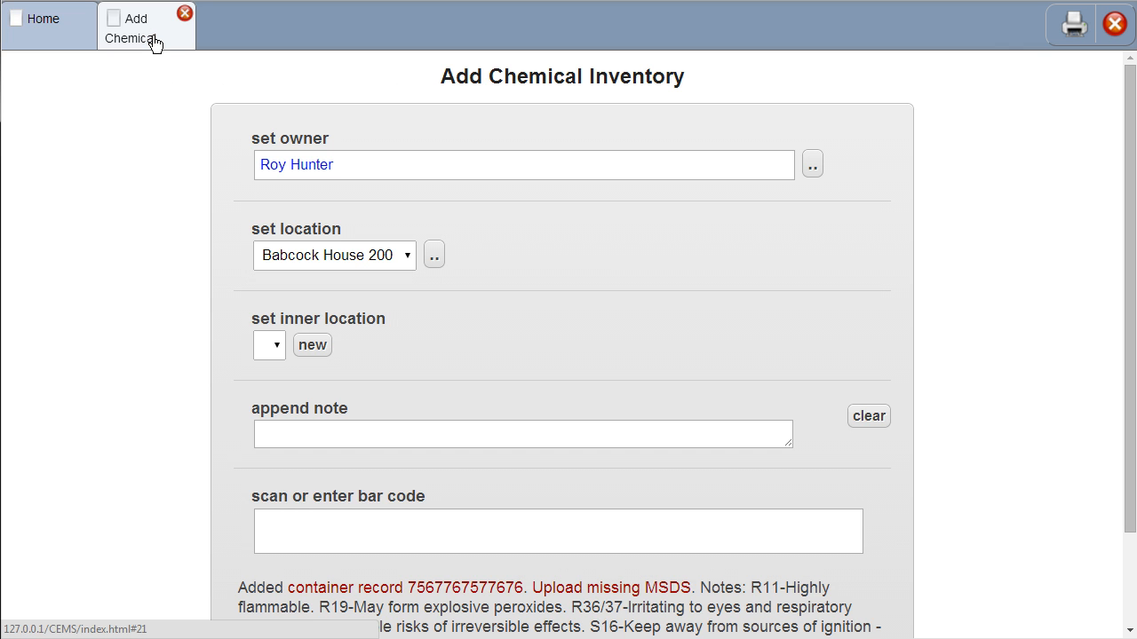